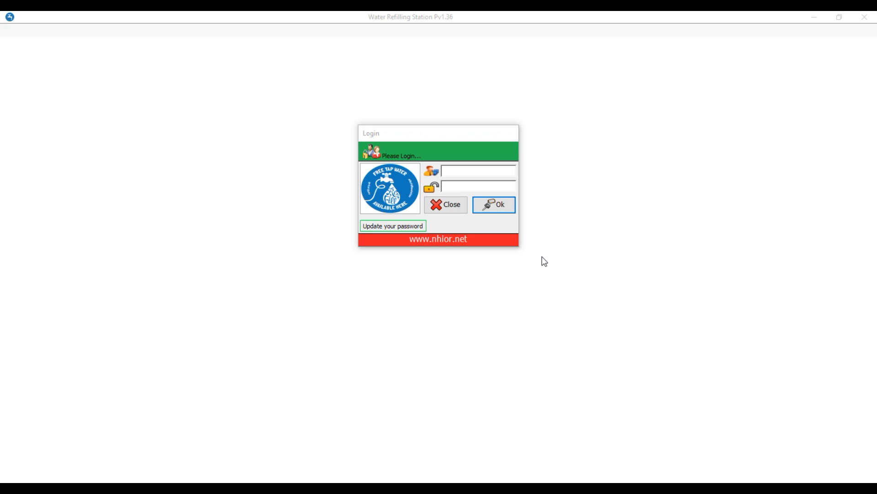
Step: Log in to WRS POS with the administrator account credentials
left_click(477, 171)
type("admin")
key("Tab")
type("admin")
key("Return")
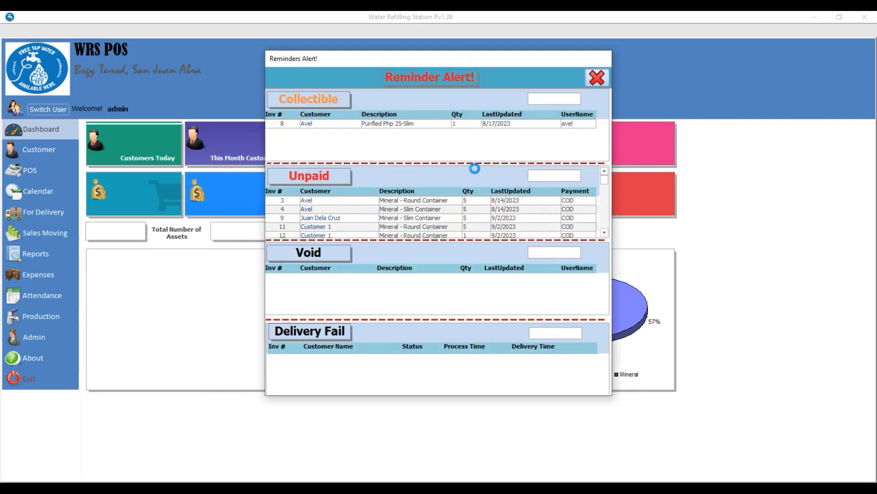
Step: Dismiss the reminders alert and bring up the POS screen's Assets Tracking list
left_click(597, 78)
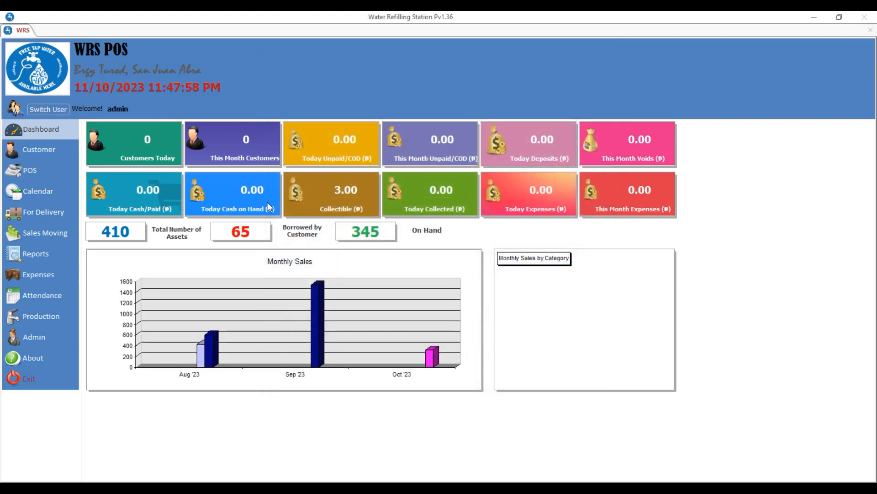
left_click(49, 174)
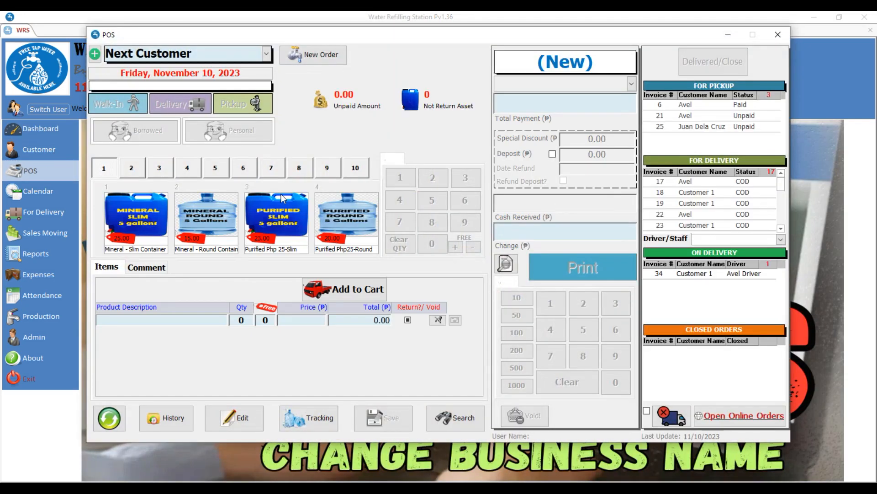
left_click(327, 426)
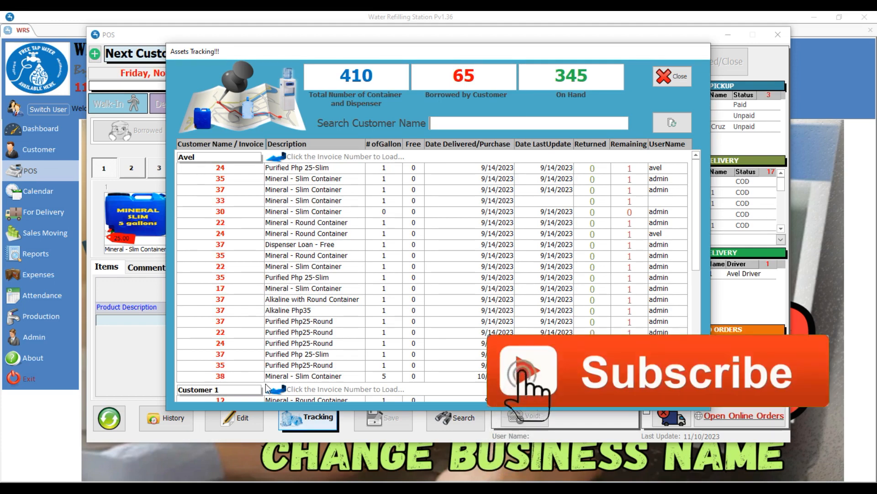
Step: Scroll through the borrowed-container list, grouped by customer and invoice number
left_click_drag(694, 190, 695, 323)
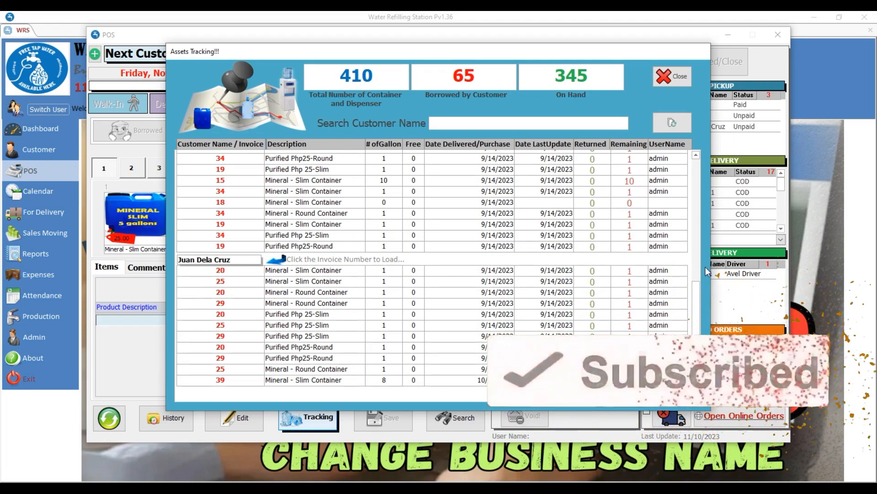
scroll(360, 228, "up", 15)
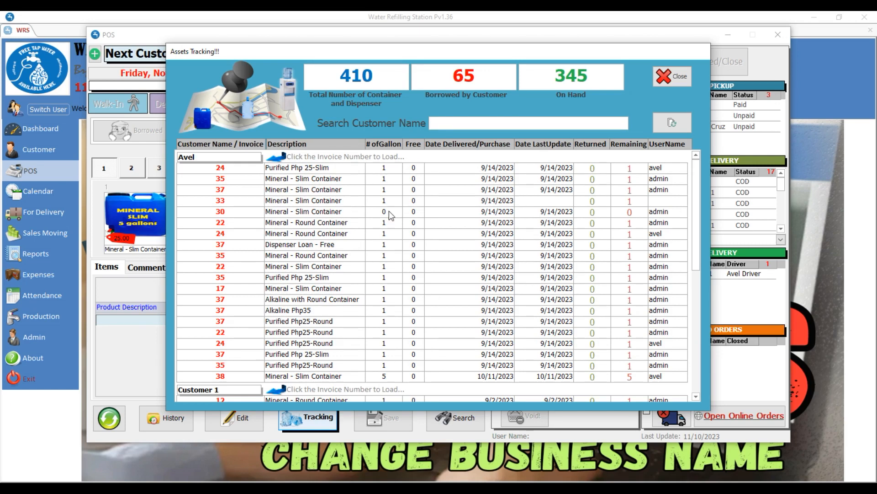
left_click(231, 168)
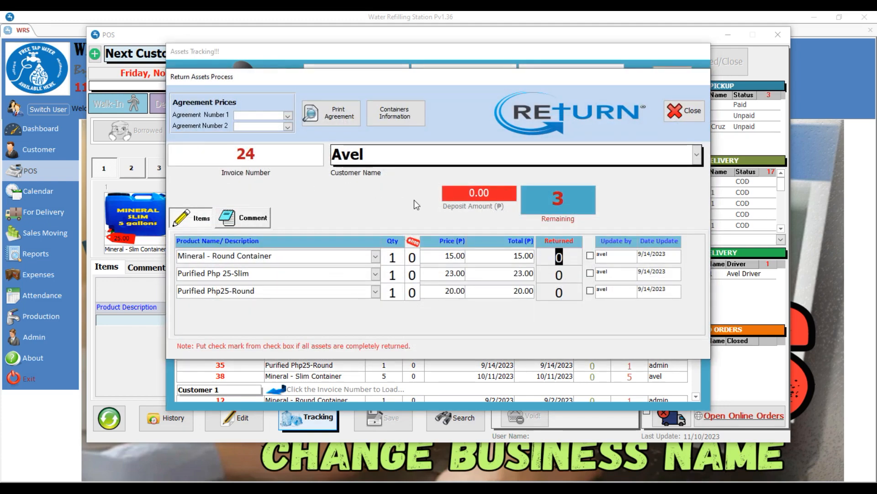
left_click_drag(361, 76, 456, 139)
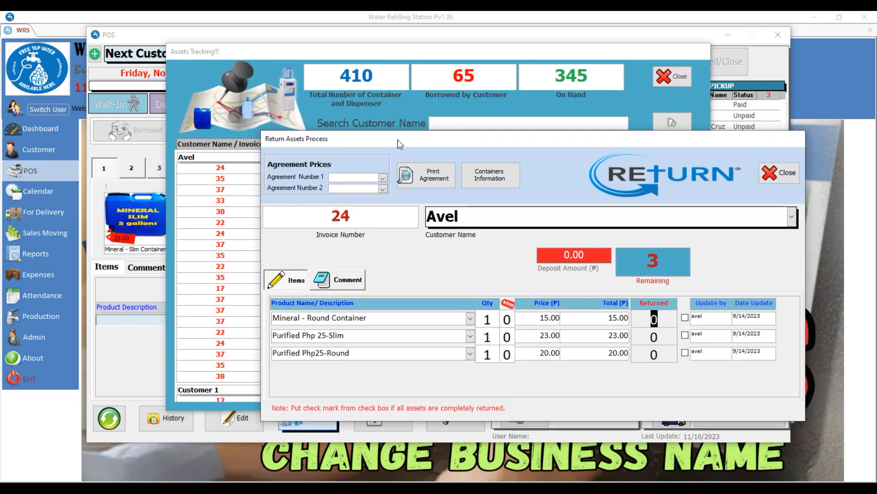
left_click_drag(397, 141, 393, 101)
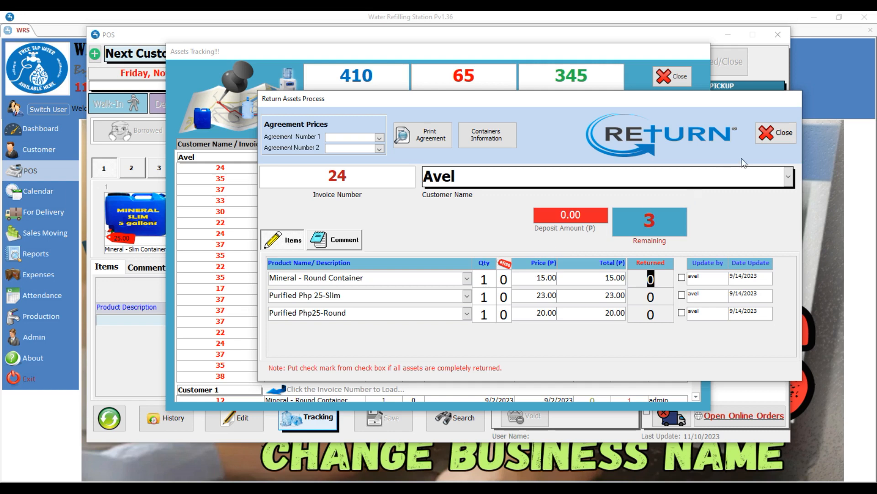
left_click(773, 138)
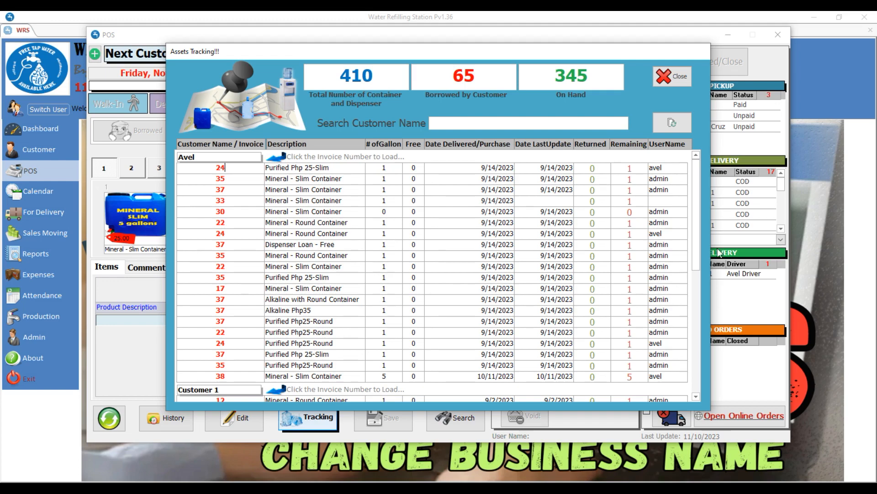
left_click(694, 200)
left_click_drag(693, 215, 697, 316)
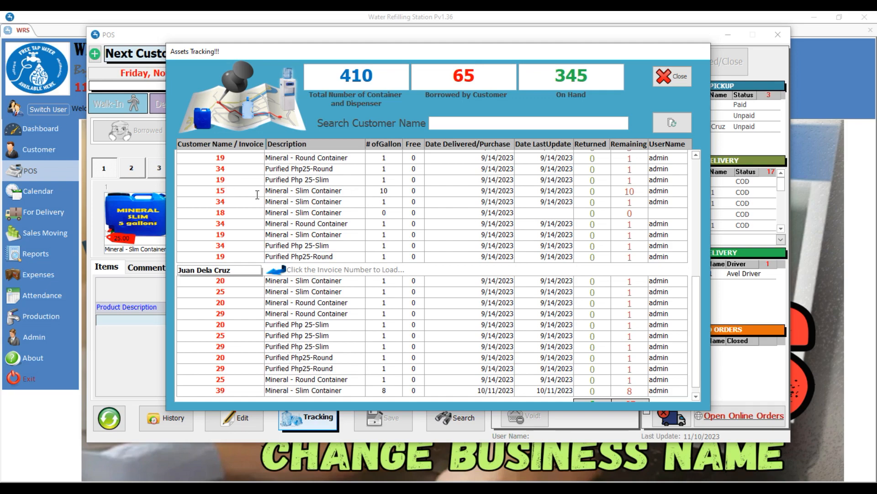
left_click(230, 189)
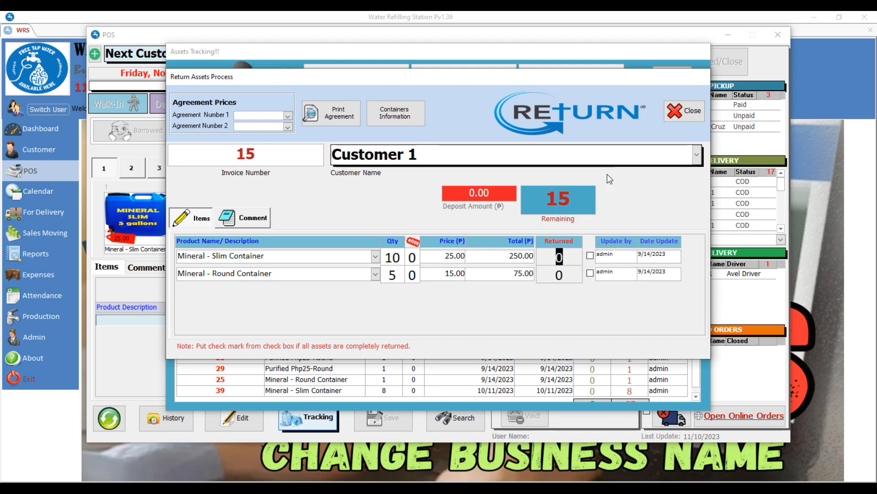
left_click(675, 116)
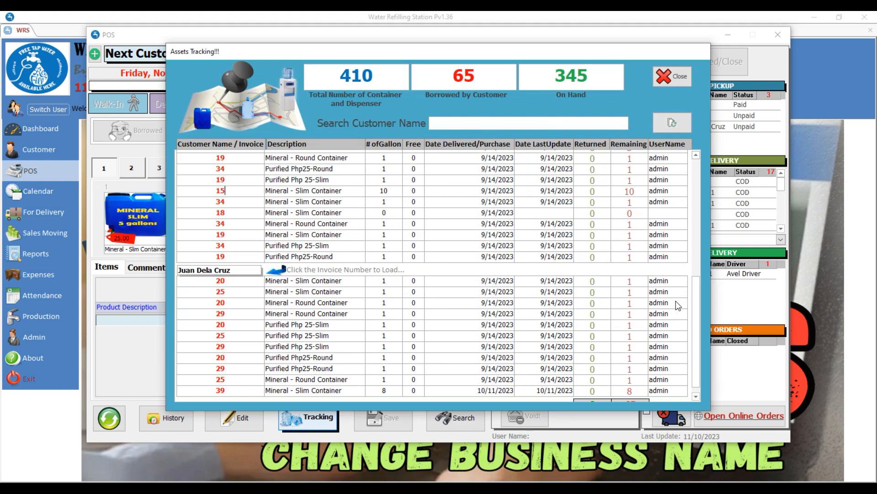
left_click_drag(699, 319, 571, 136)
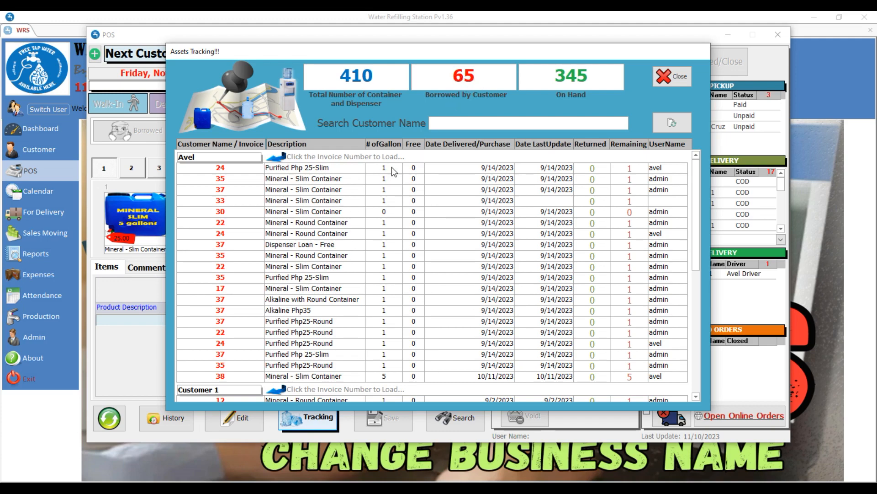
Step: Close the Assets Tracking window and then the point-of-sale window
mouse_move(696, 198)
left_mouse_down()
mouse_move(695, 320)
mouse_move(695, 196)
left_mouse_up()
left_click(672, 76)
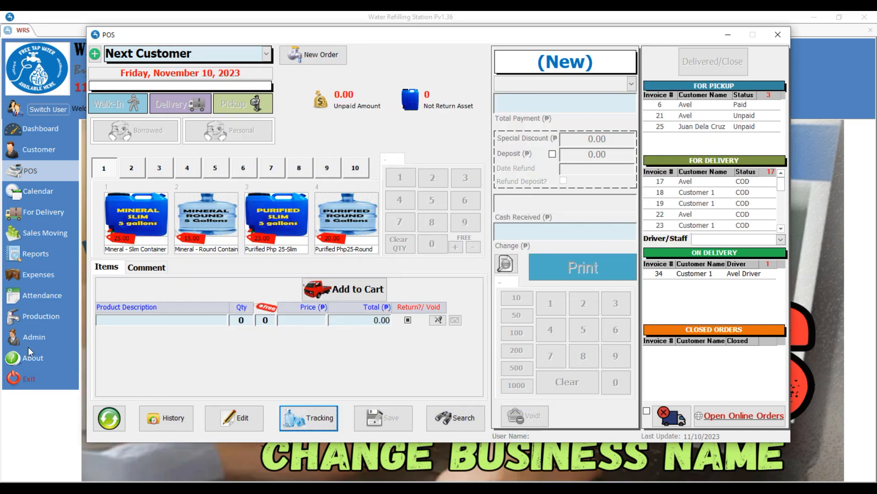
left_click(776, 36)
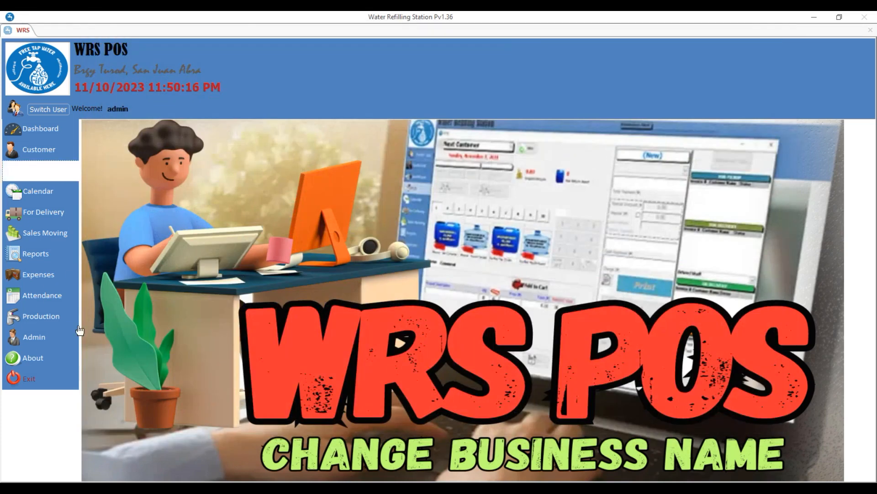
Step: Review the product stock inventory under the Administrator panel's Products tab
left_click(41, 337)
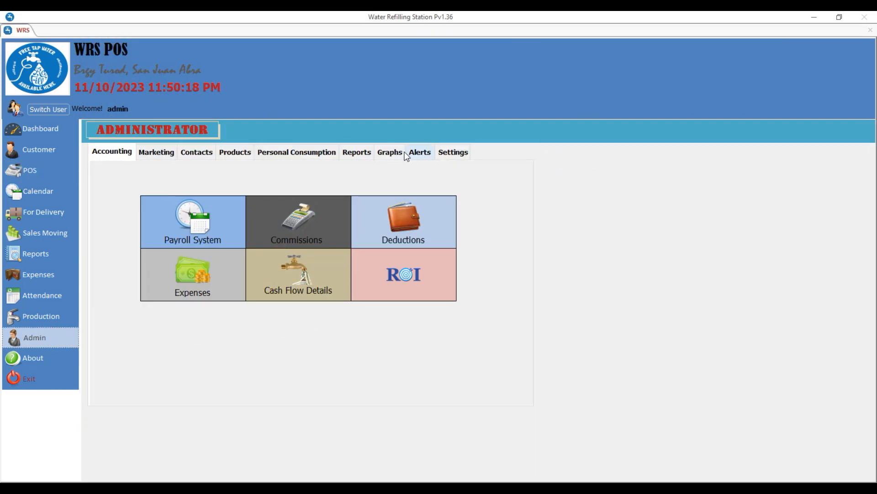
left_click(234, 153)
left_click(215, 212)
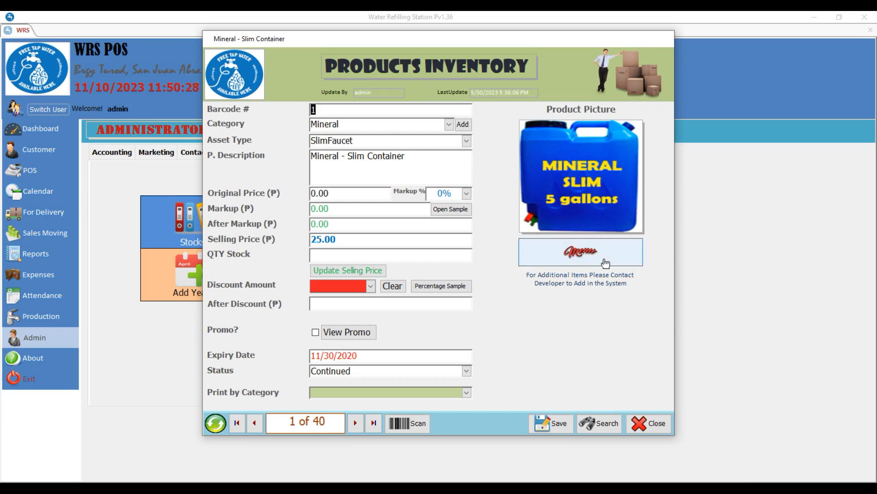
left_click(648, 423)
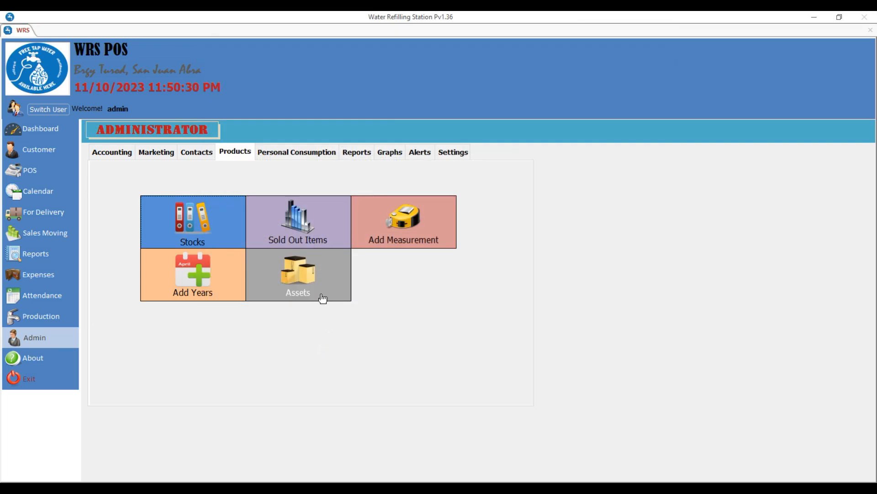
Step: Check container and dispenser asset counts: 410 total, 66 borrowed, 344 on hand
left_click(321, 296)
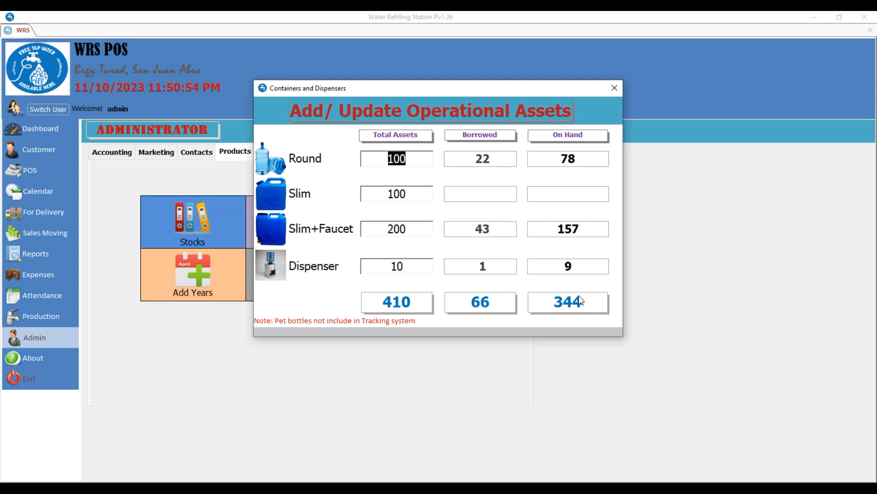
left_click(615, 88)
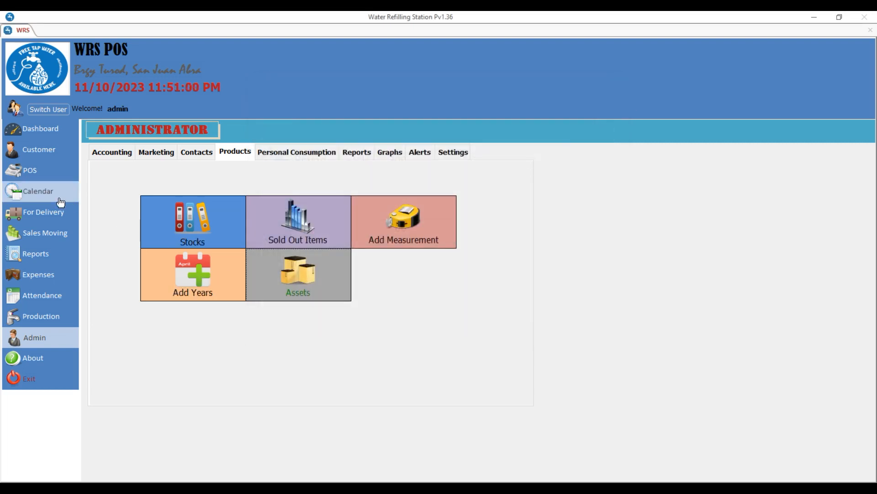
left_click(37, 171)
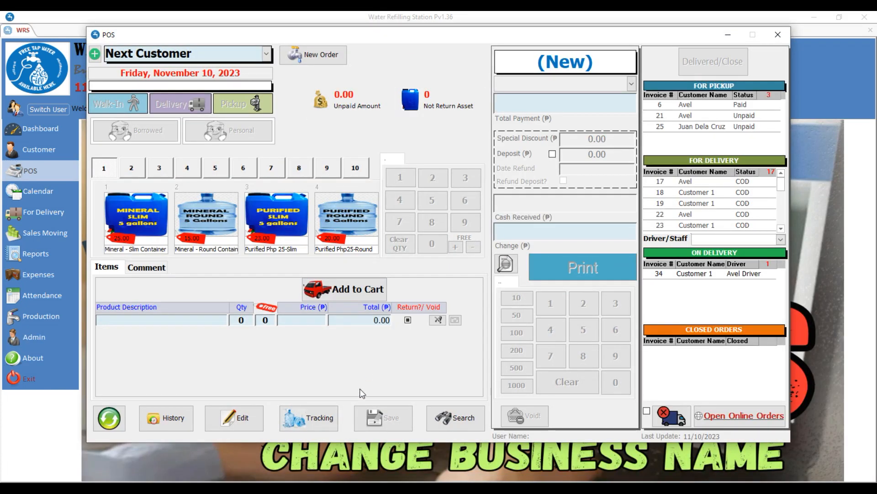
Step: Open invoice 35's return form from Assets Tracking: four items, 4 remaining
left_click(320, 420)
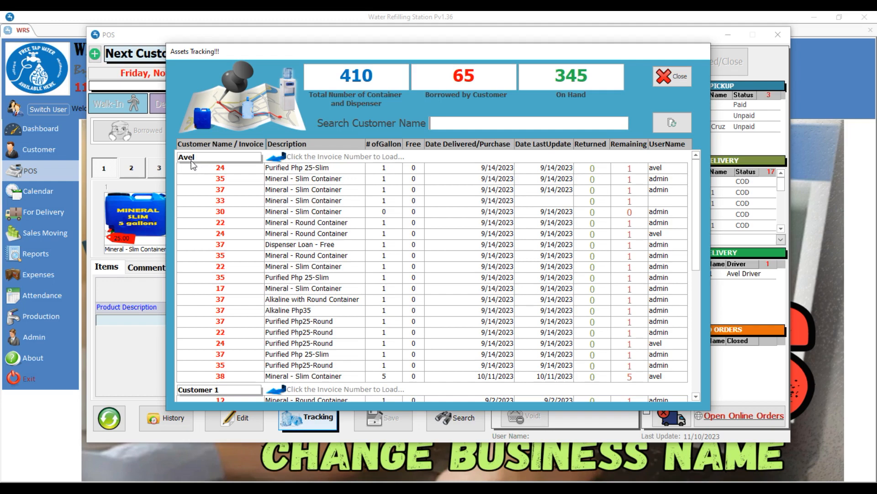
left_click(221, 178)
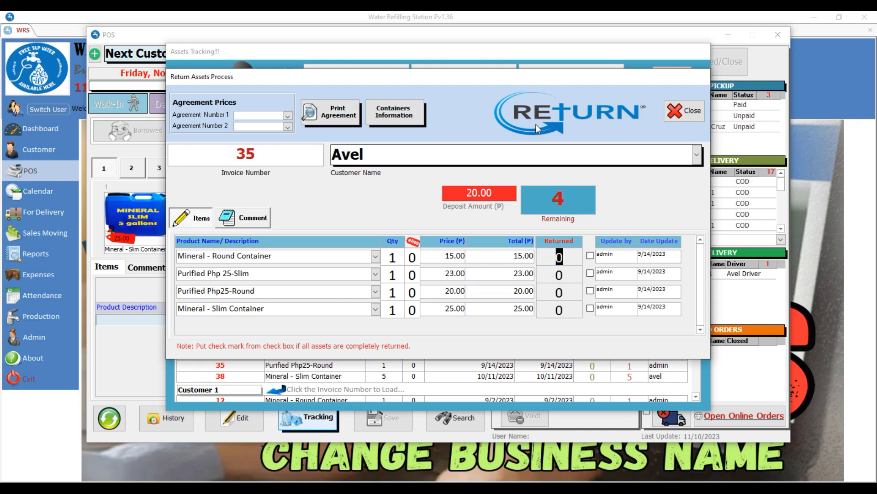
Step: Close invoice 35's return form unchanged and reopen Assets Tracking after several tries
left_click(685, 109)
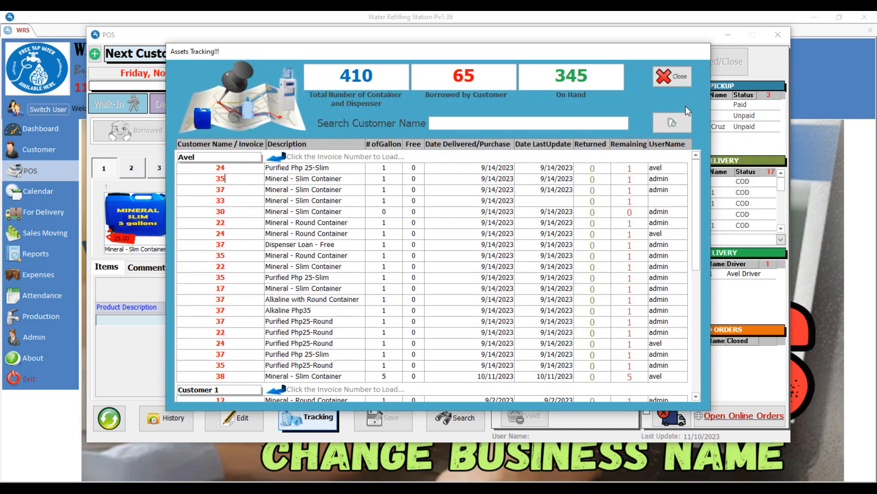
left_click(681, 82)
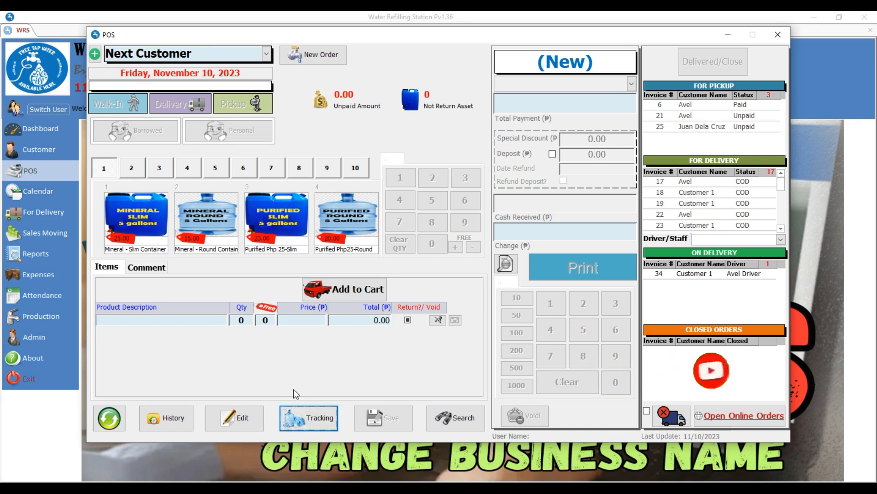
left_click(311, 423)
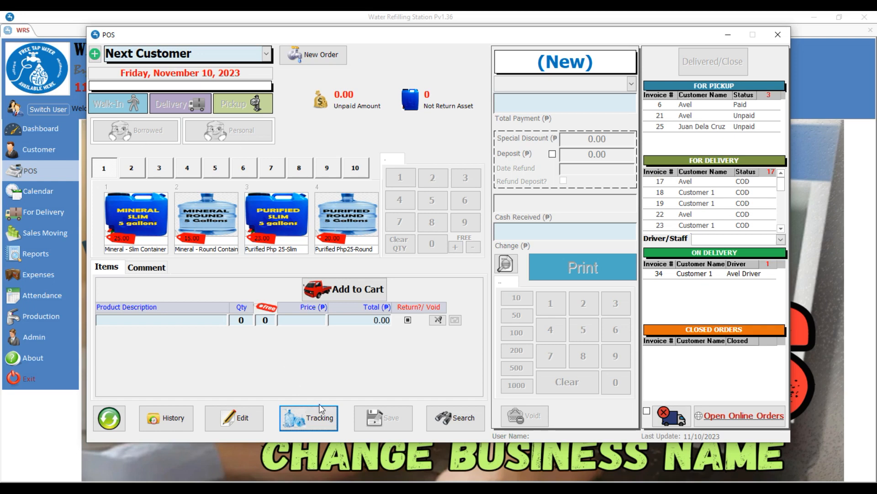
left_click(309, 414)
left_click(300, 420)
left_click(324, 417)
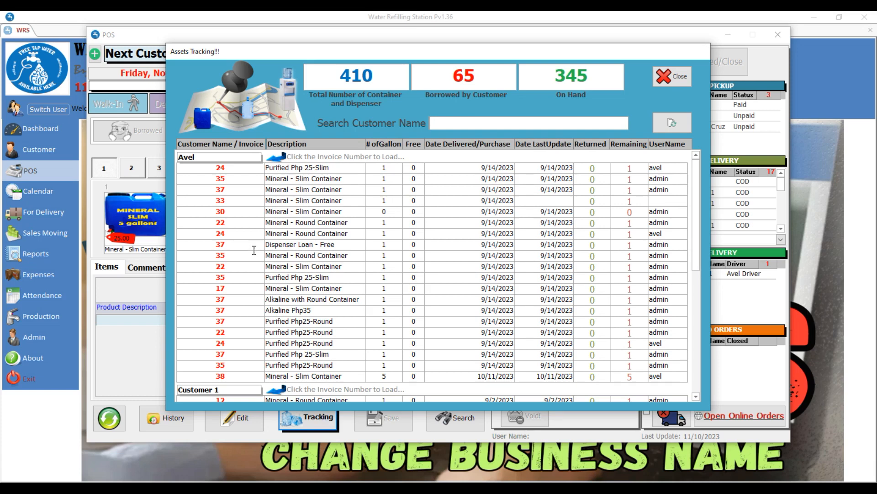
Step: On invoice 24, mark the first two items returned with quantity 1 each, confirming the prompts
left_click(241, 168)
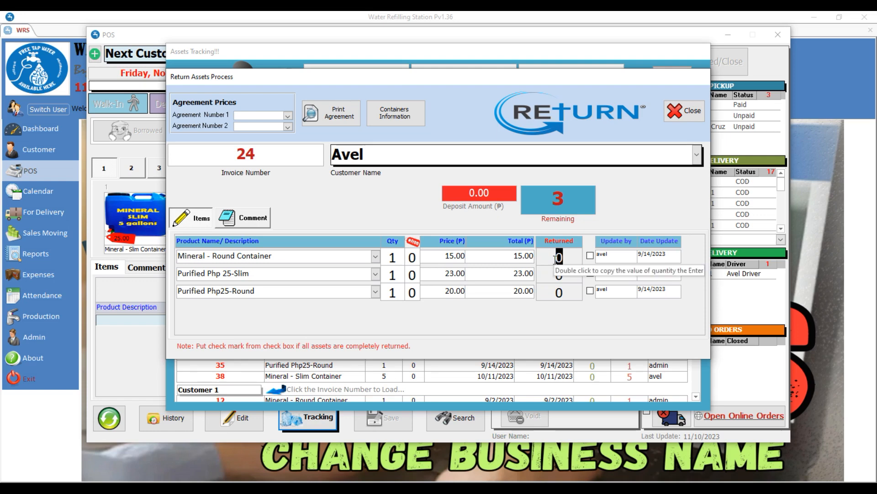
type("1")
key("Return")
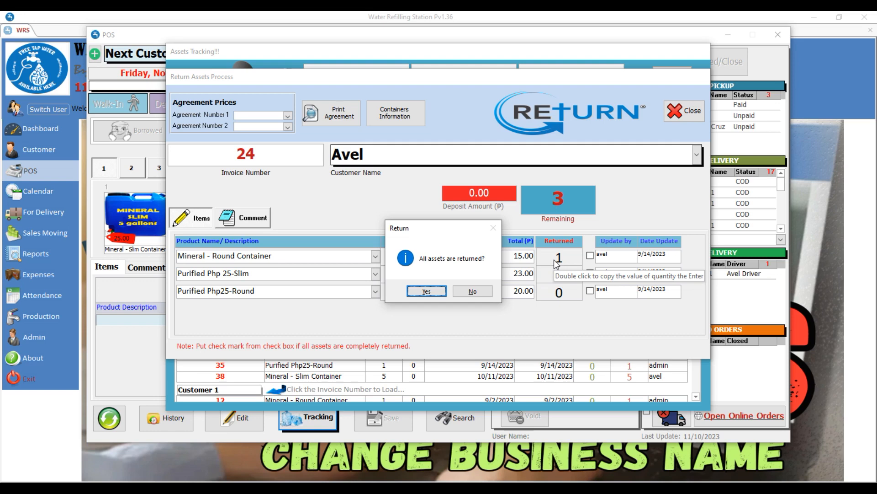
left_click(426, 291)
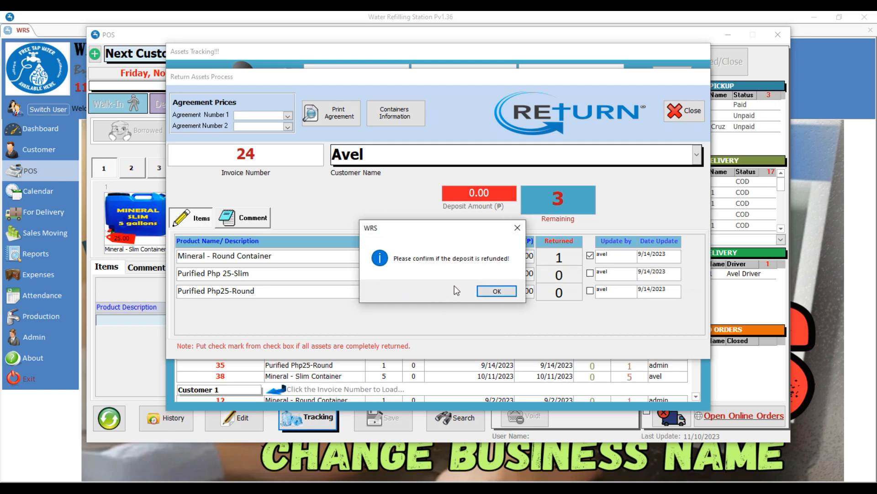
left_click(497, 291)
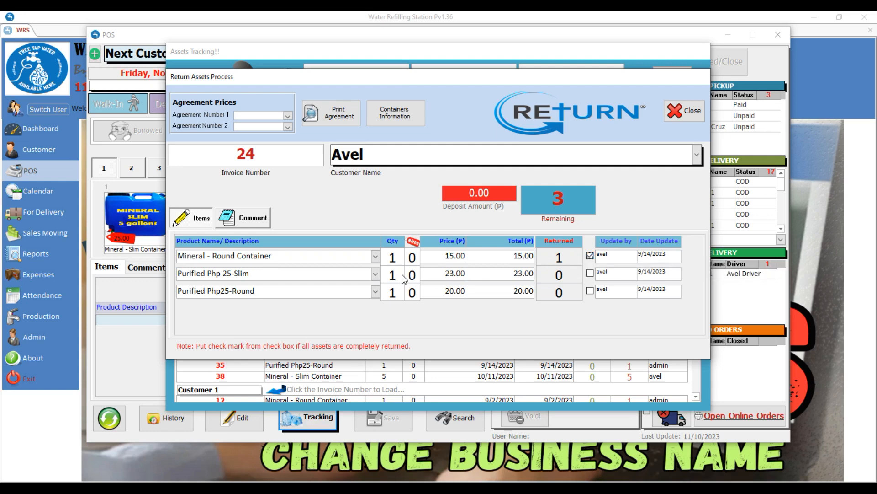
left_click(555, 274)
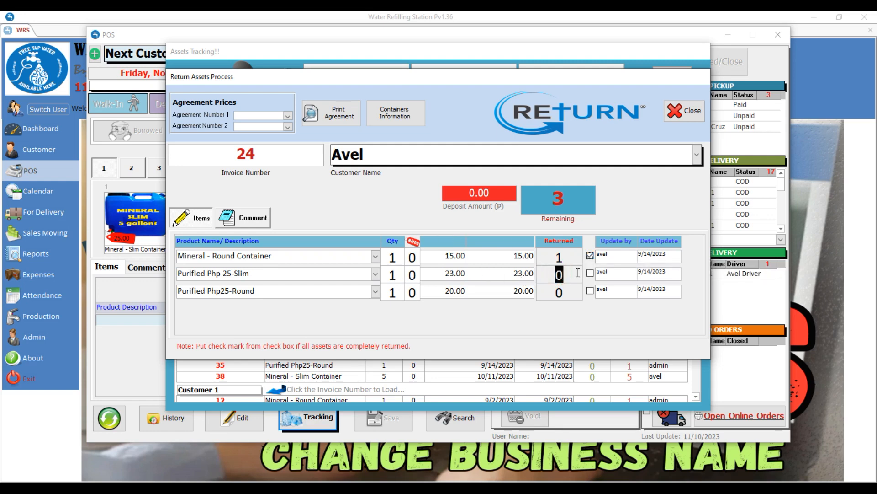
type("1")
key("Return")
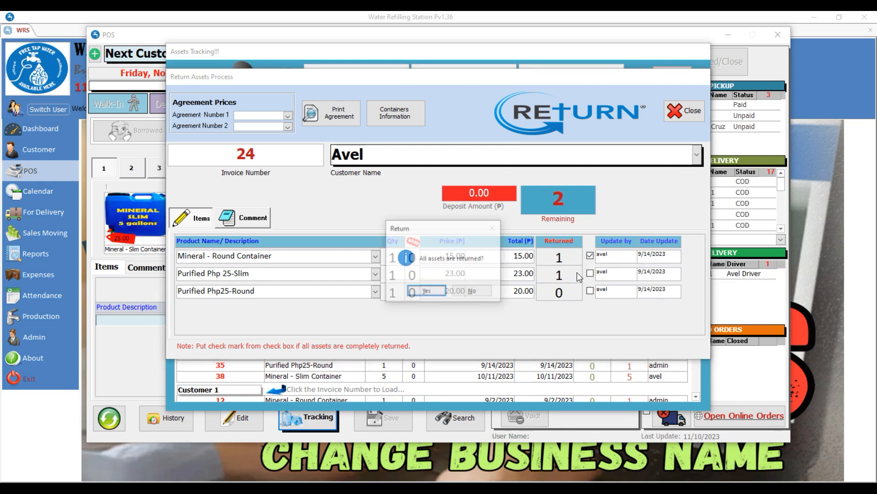
key("Return")
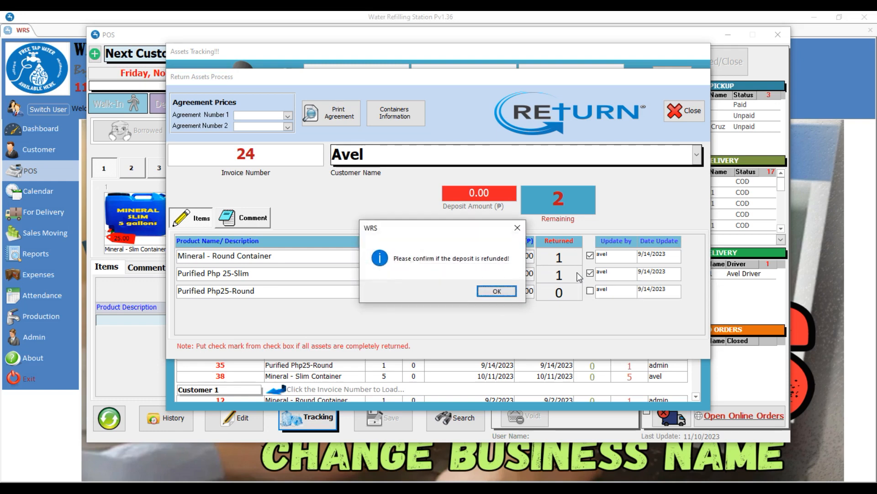
key("Return")
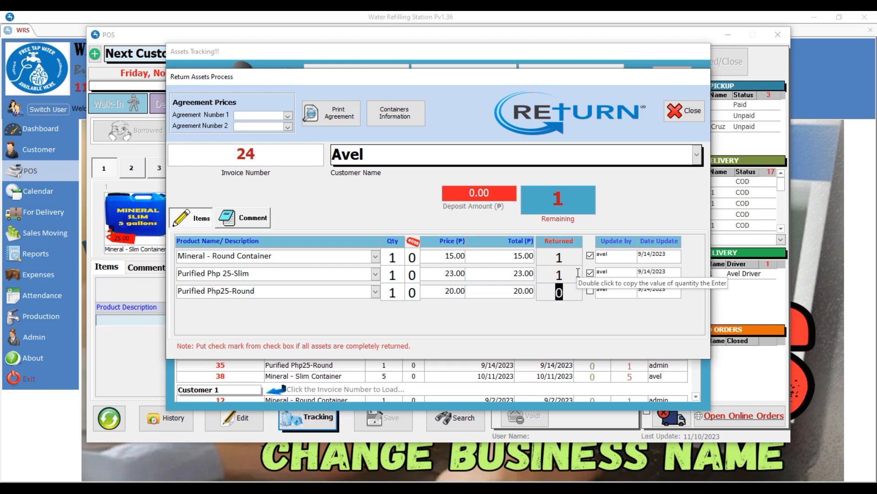
Step: Mark the third item returned, bringing invoice 24 to 0 remaining, and close it
type("1")
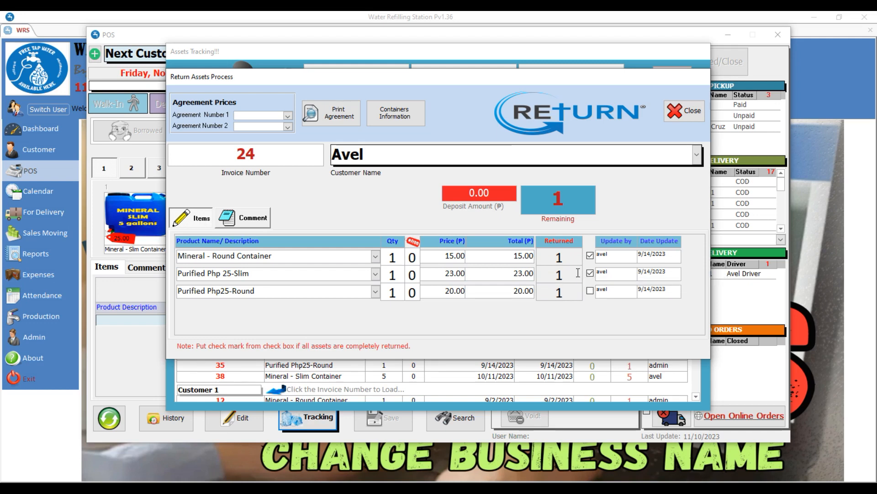
key("Return")
key("Return")
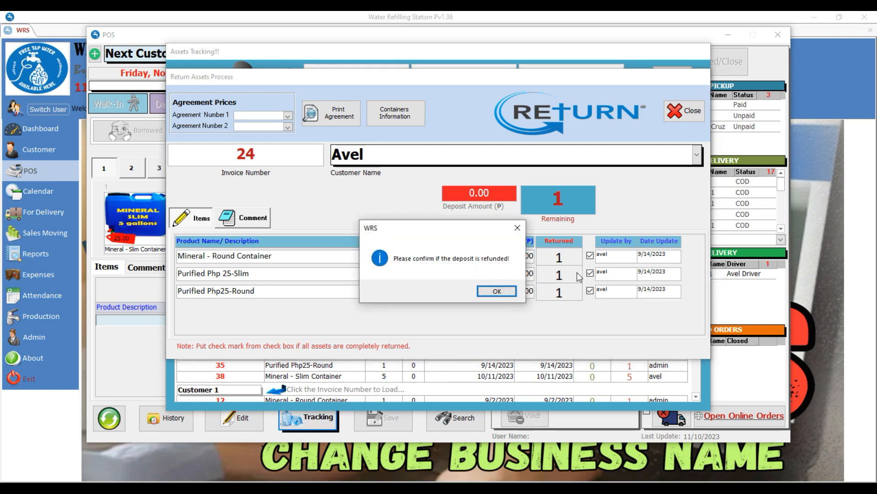
key("Return")
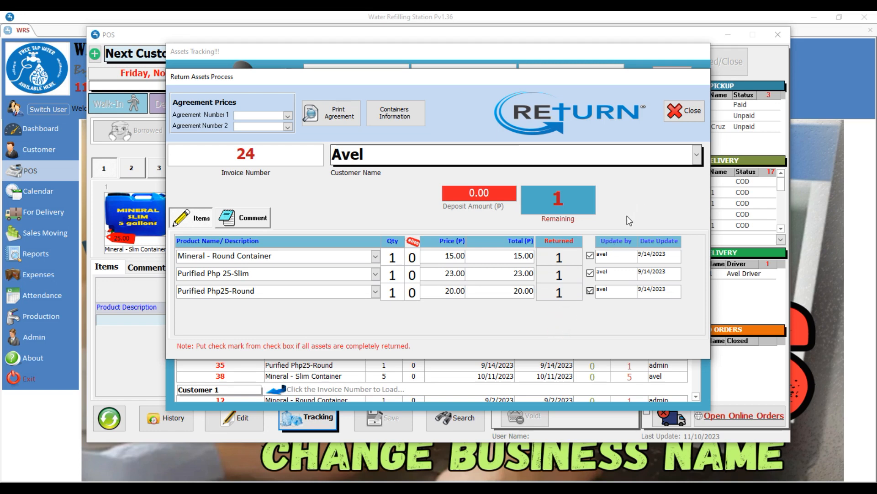
left_click(571, 293)
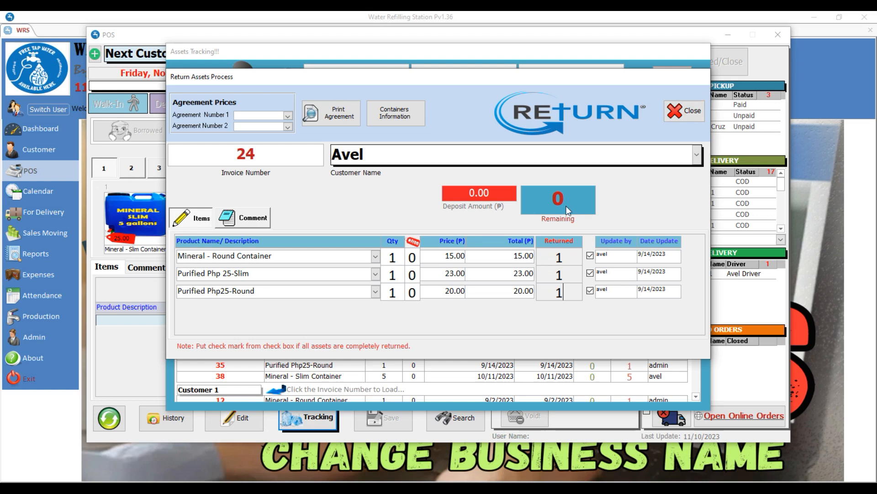
left_click(697, 110)
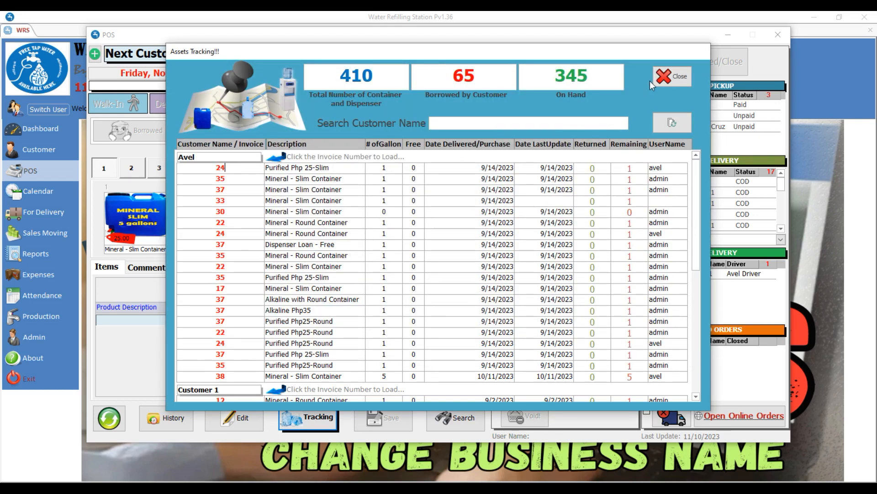
Step: Refresh the tracking totals and mark invoice 22's first item fully returned
left_click(660, 123)
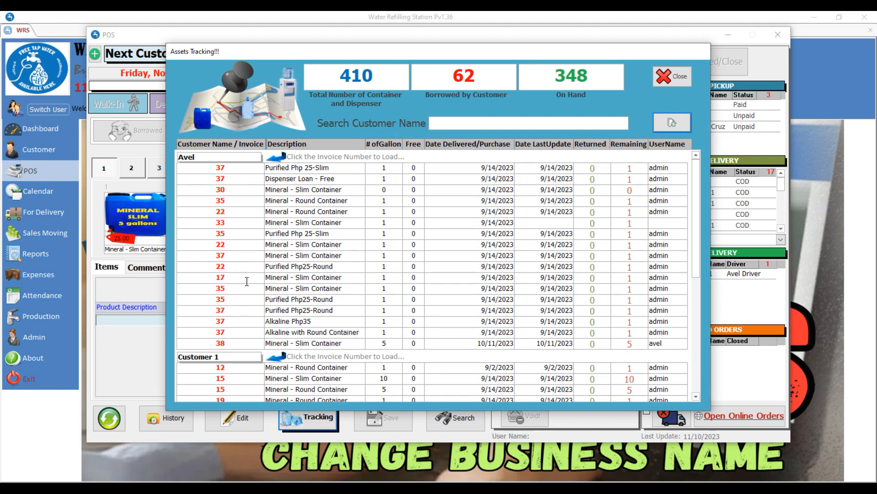
left_click(233, 242)
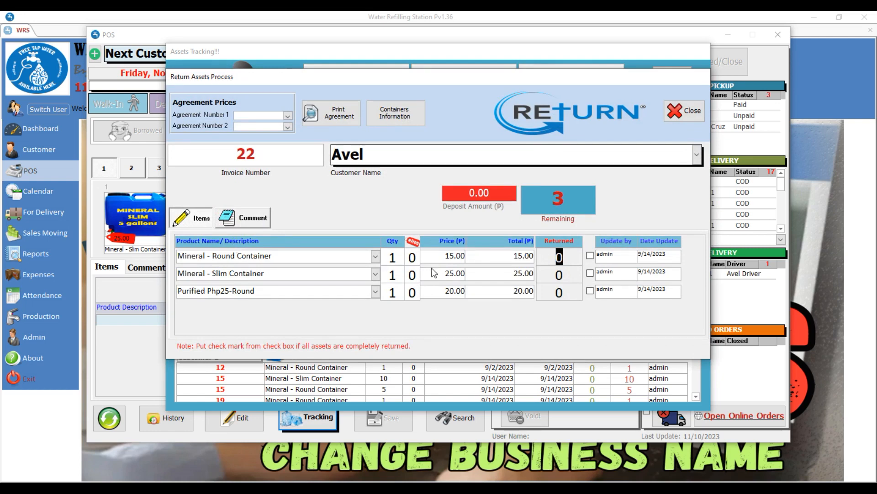
double_click(577, 259)
key("Return")
Step: Enter 1 returned for invoice 22's remaining items, including Purified Php25-Round, then close the form
key("Return")
key("Return")
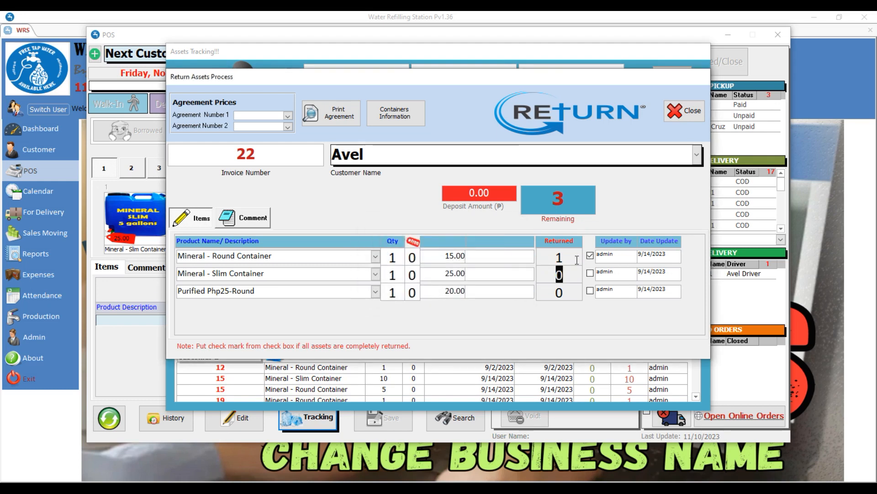
type("1")
key("Return")
key("Return")
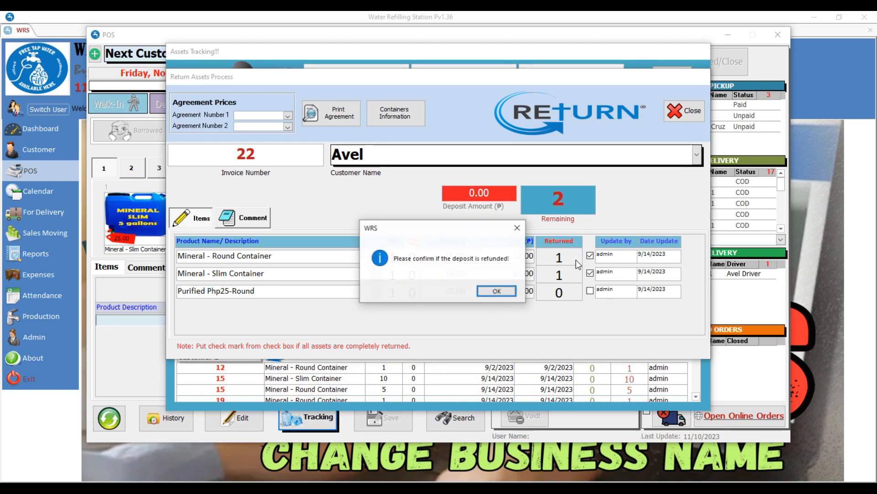
key("Return")
key("Return")
type("1")
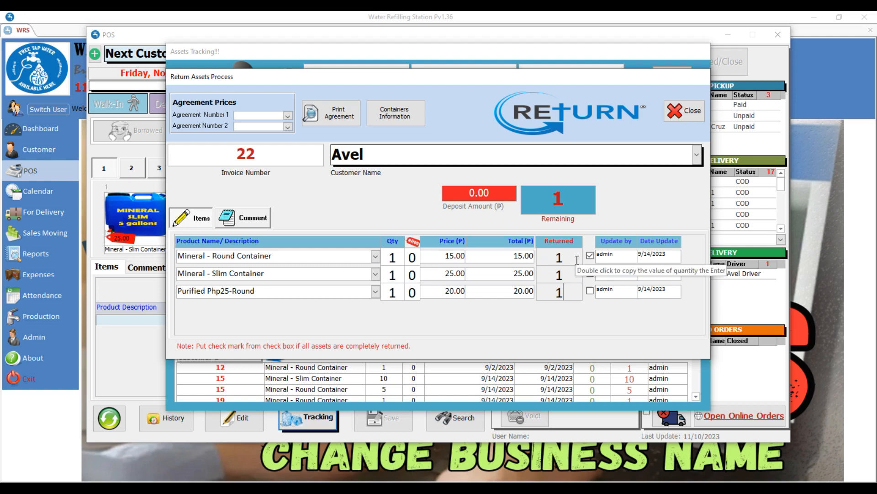
key("Return")
key("Return")
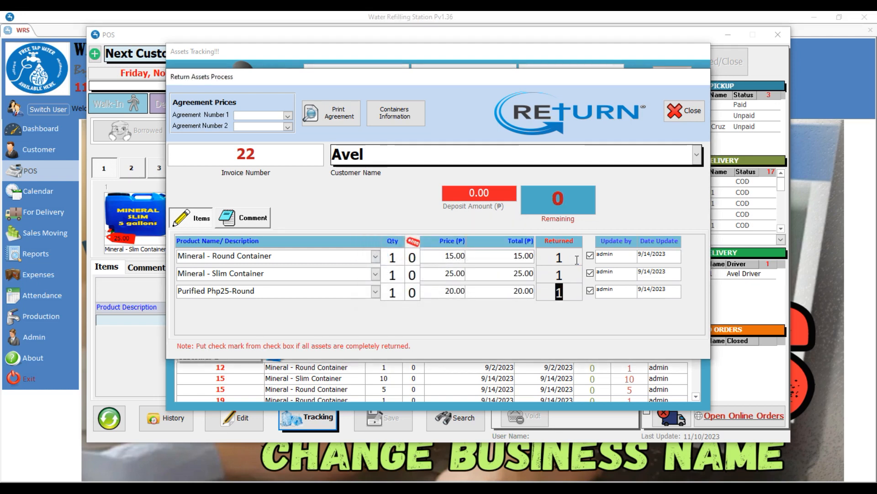
left_click(693, 114)
Step: Refresh totals, open invoice 37 and mark its Mineral - Slim Container returned (1)
left_click(672, 123)
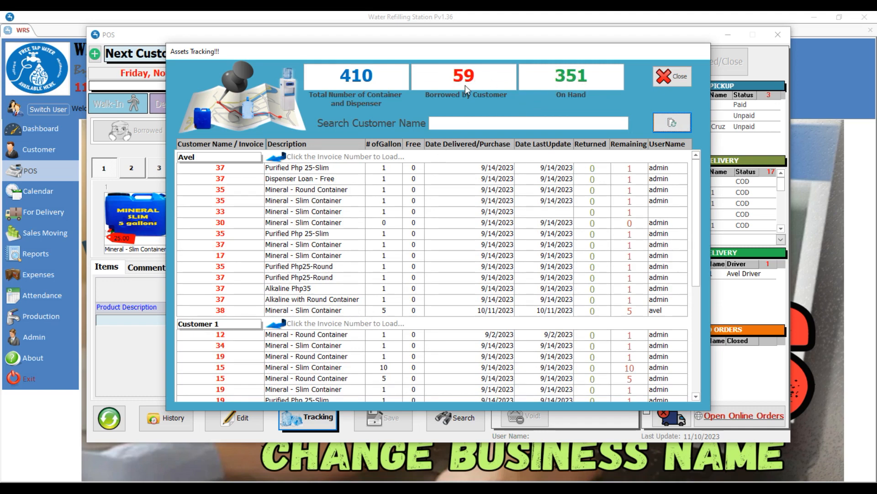
left_click(238, 170)
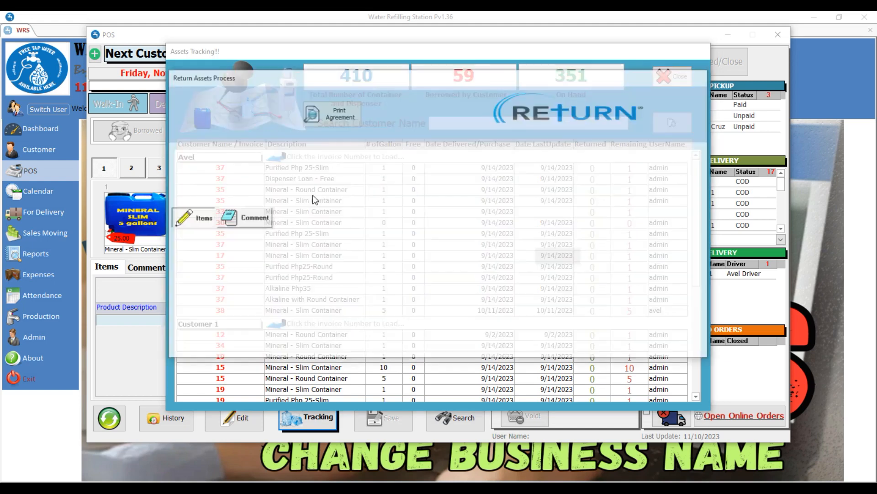
type("1")
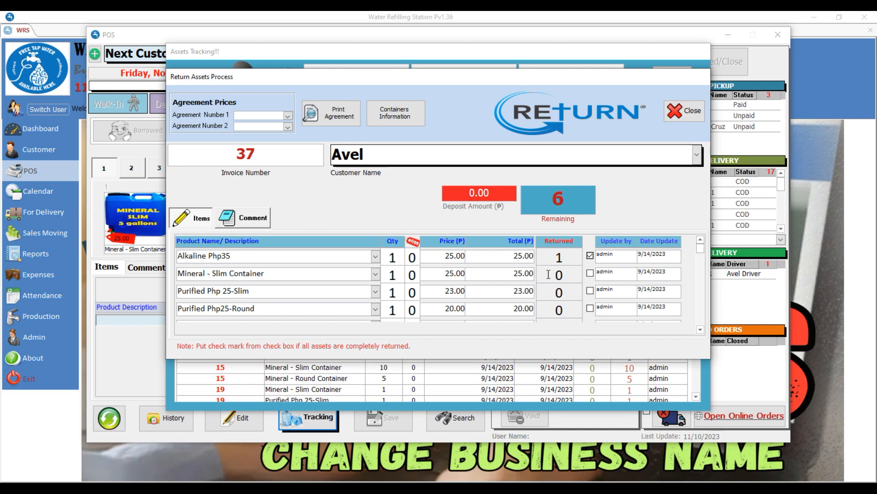
left_click(548, 274)
type("1")
key("Return")
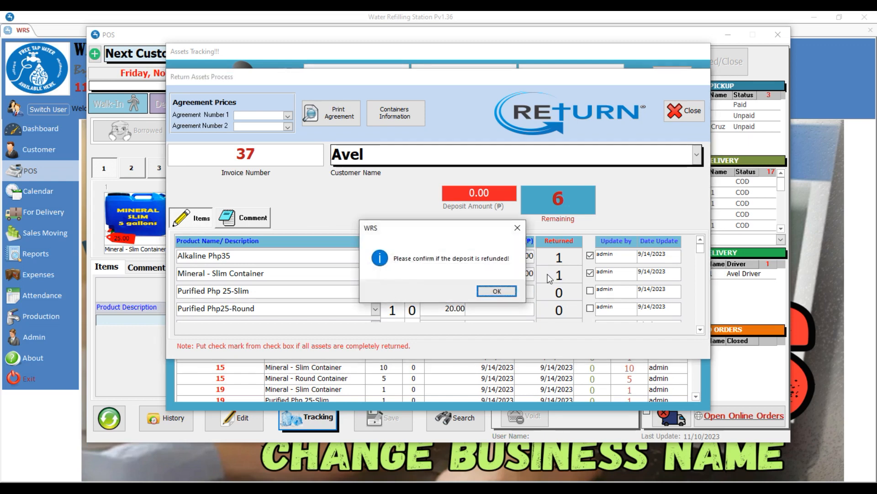
key("Return")
Step: Enter 1 returned for Purified Php 25-Slim and Purified Php25-Round
key("Down")
type("1")
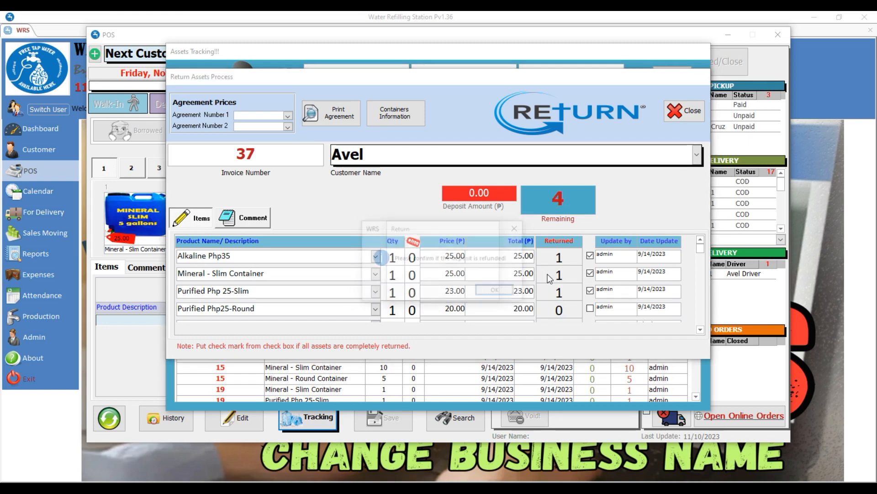
key("Down")
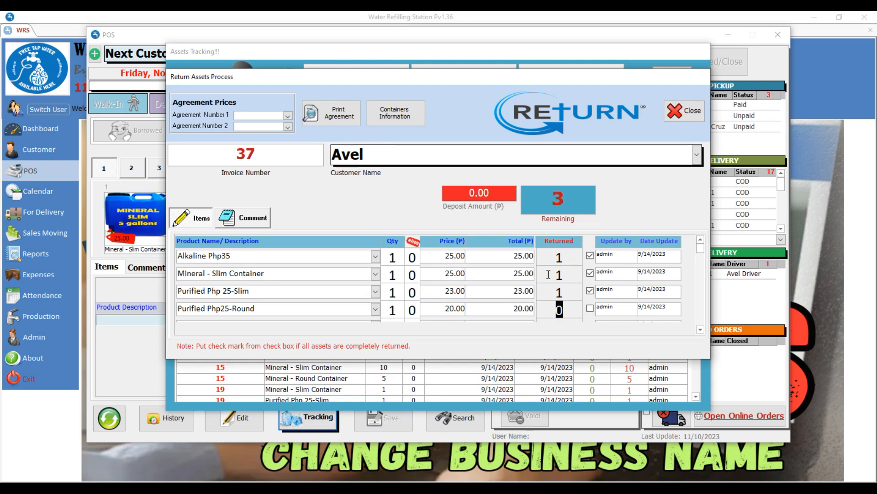
type("1")
key("Down")
key("Return")
key("Return")
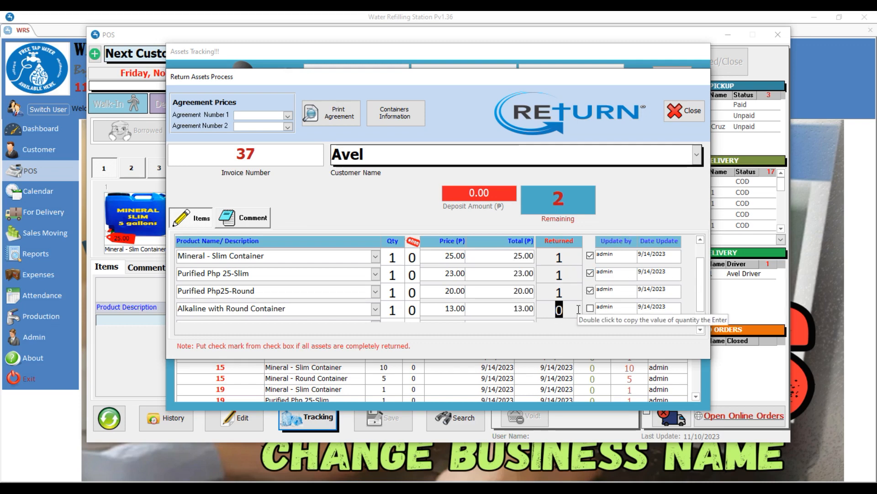
Step: Return the Alkaline with Round Container and Dispenser Loan - Free, then close invoice 37's form
scroll(578, 309, "down", 1)
type("1")
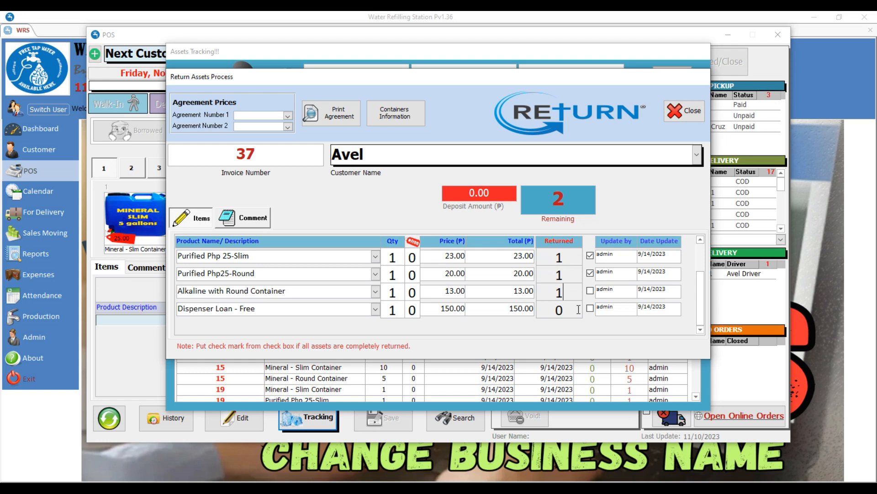
key("Return")
key("Return")
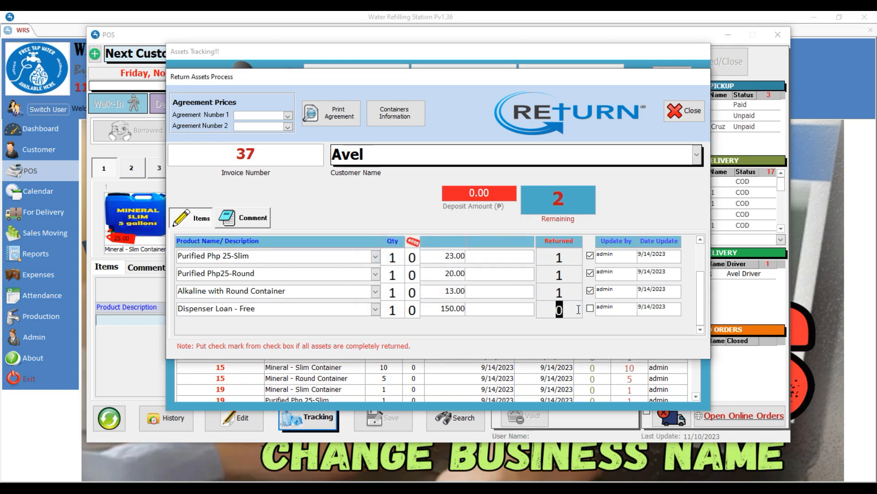
type("1")
key("Return")
key("Return")
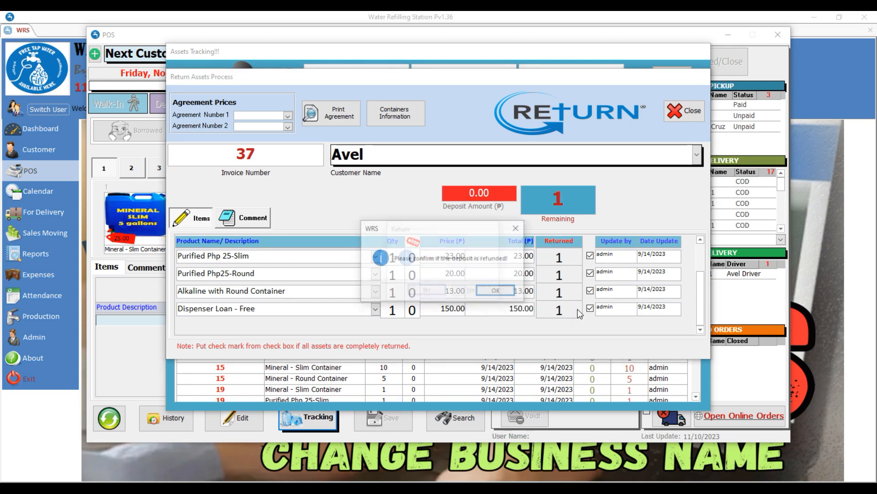
key("Return")
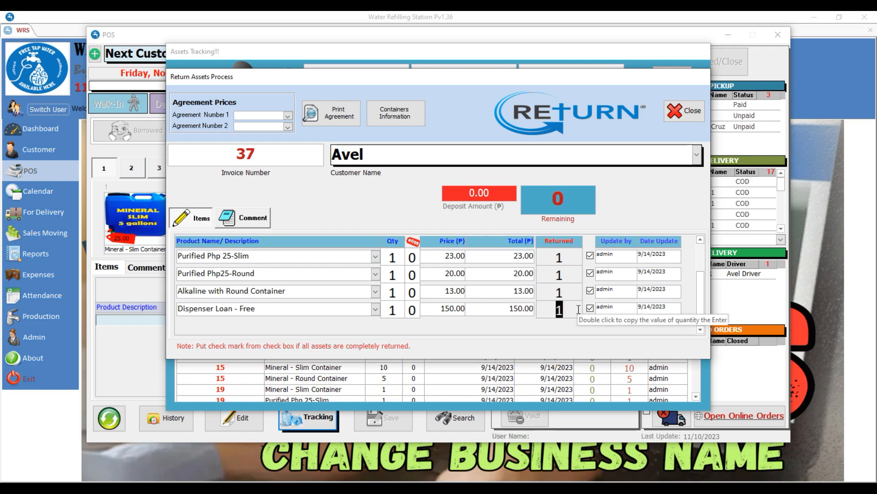
left_click(682, 110)
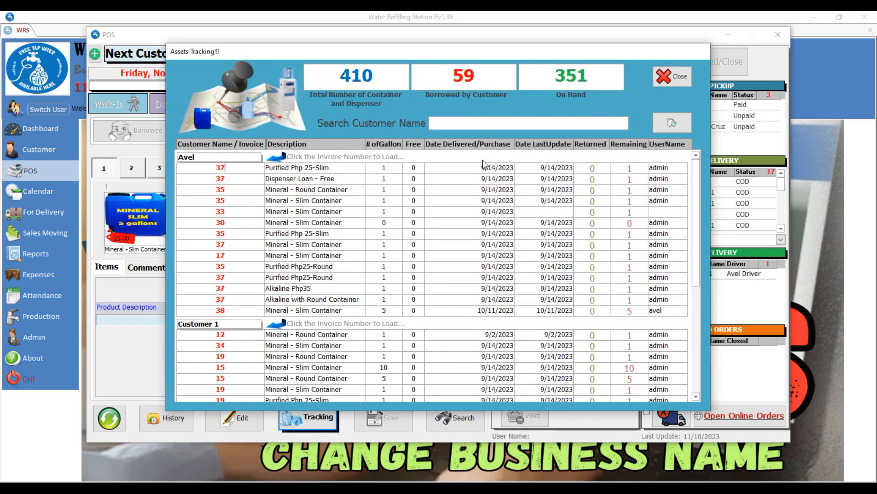
Step: Refresh tracking to 53 borrowed and 357 on hand, then load order 38 (five Mineral - Slim Containers, 135.00 COD)
left_click(670, 123)
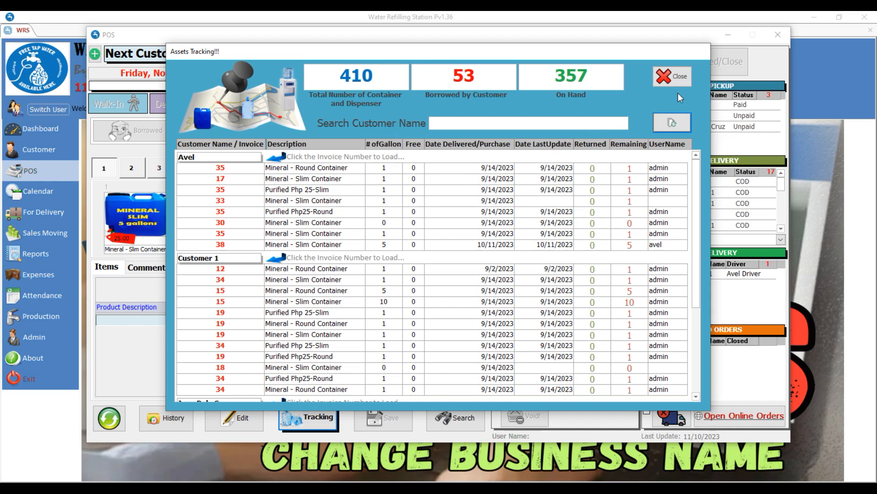
left_click(682, 81)
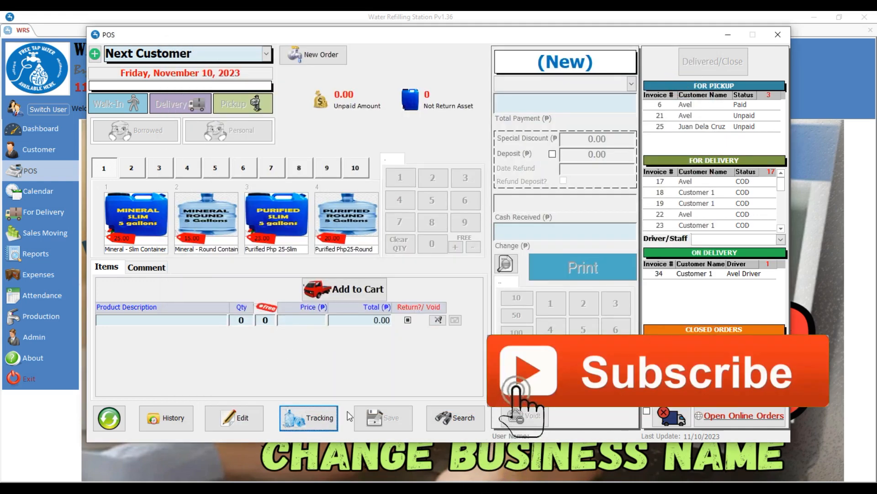
left_click(463, 422)
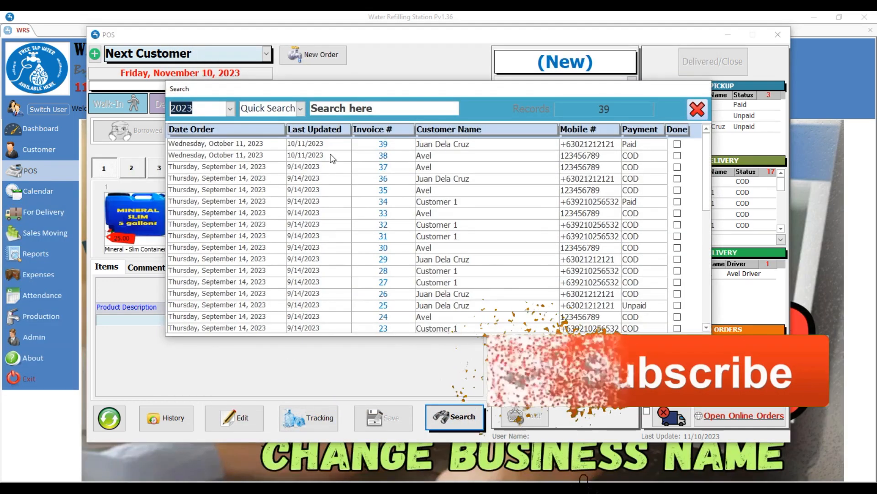
double_click(439, 157)
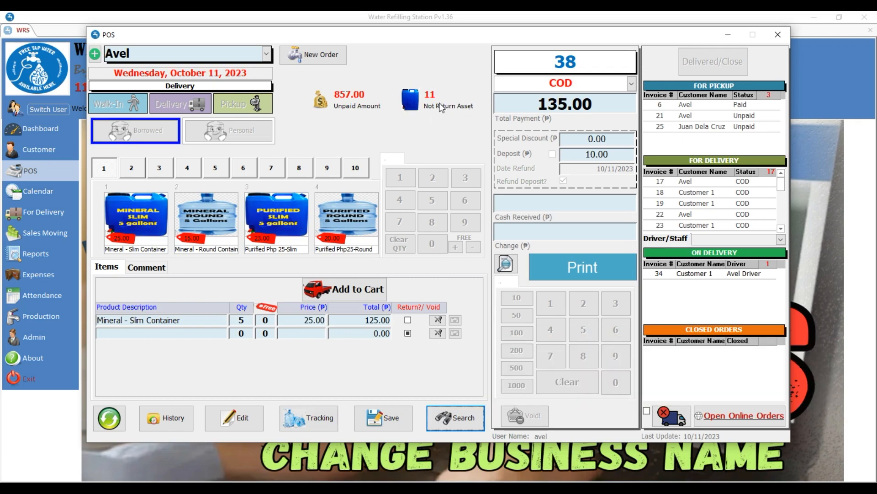
Step: From Assets Tracking, open invoice 38's return and mark 1 of 5 Mineral - Slim Containers returned
left_click(309, 417)
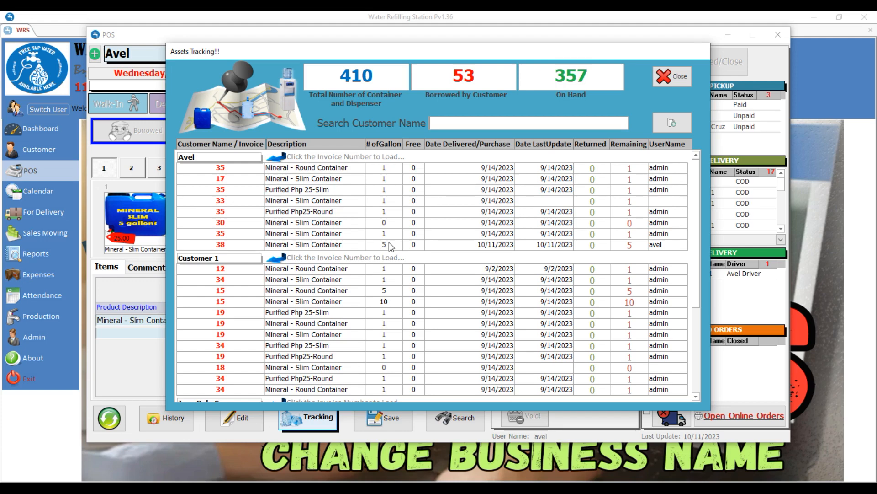
left_click(226, 243)
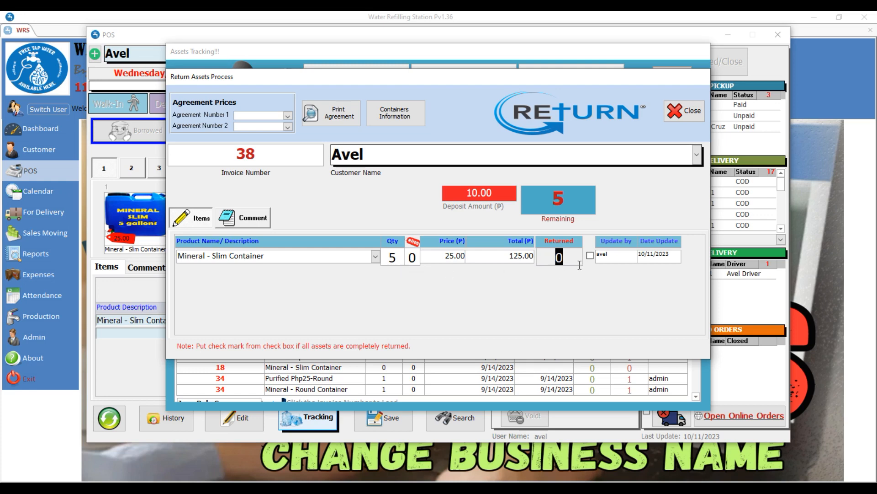
type("1")
key("Return")
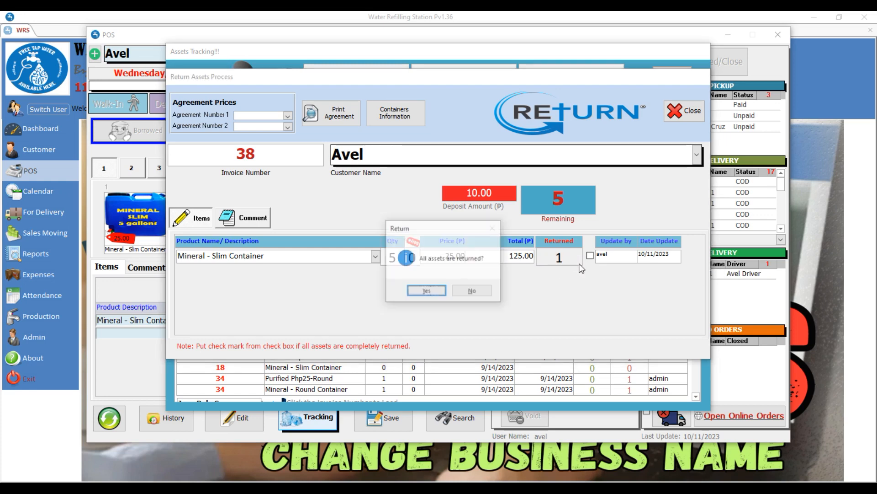